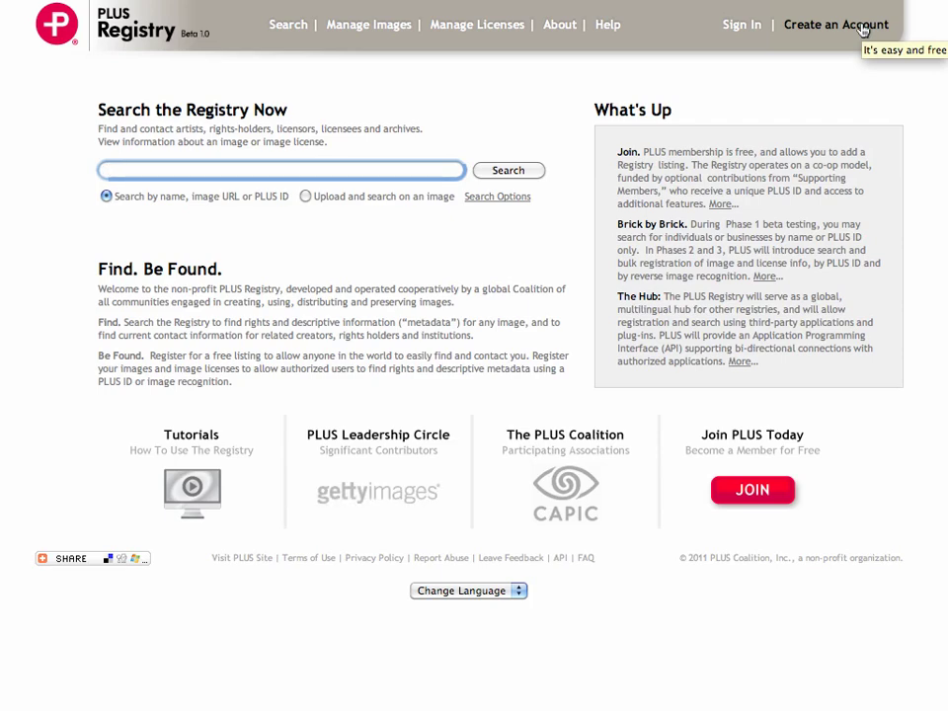
# Step: Start a new free sign-up, read the sign-up form's Help popup, and close it
pyautogui.click(863, 30)
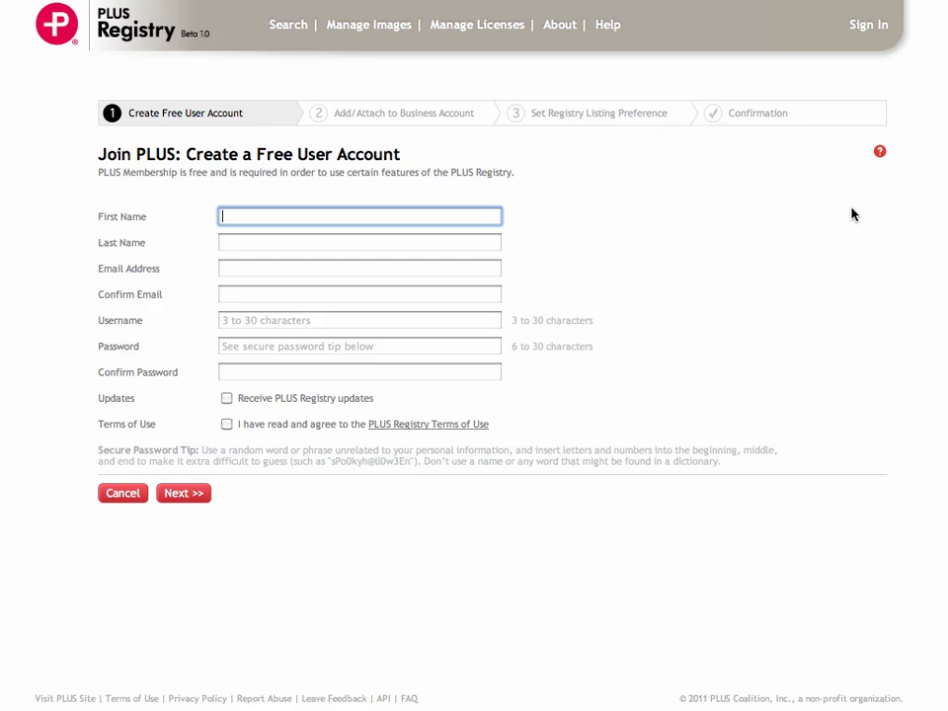
pyautogui.click(880, 155)
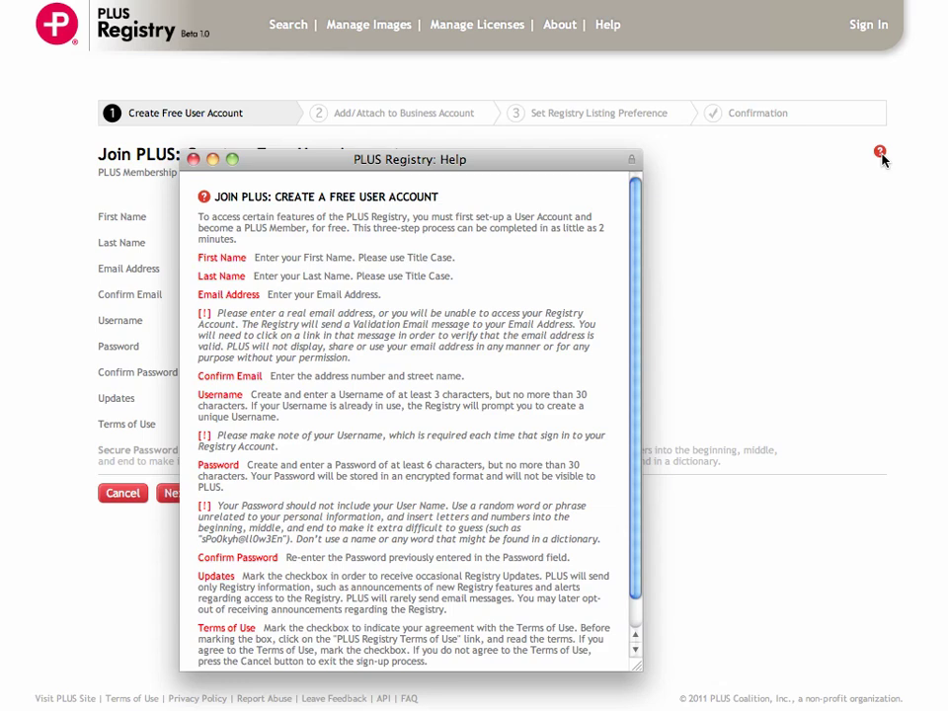
pyautogui.click(193, 160)
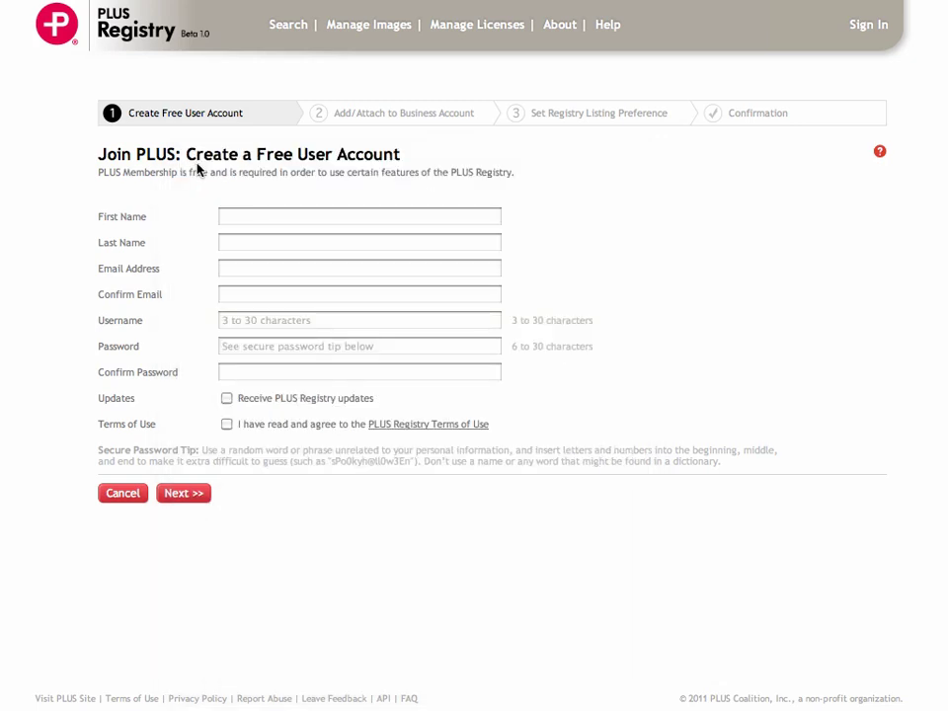
# Step: Enter the user's first name, last name, and e-mail address plus its matching confirmation
pyautogui.click(237, 218)
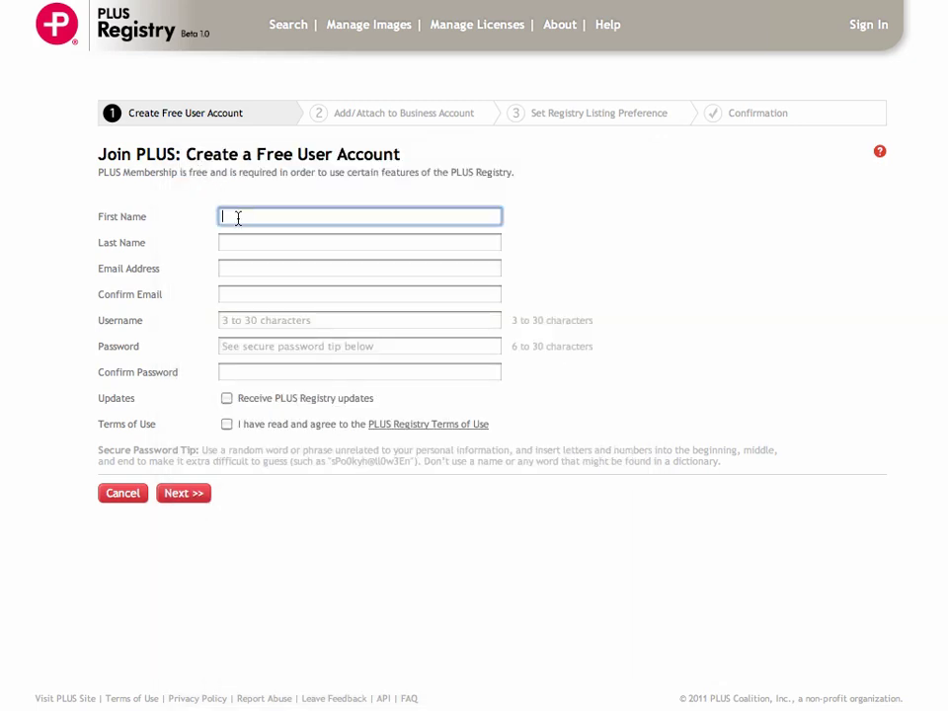
pyautogui.write('Jeff')
pyautogui.press('Tab')
pyautogui.write('User')
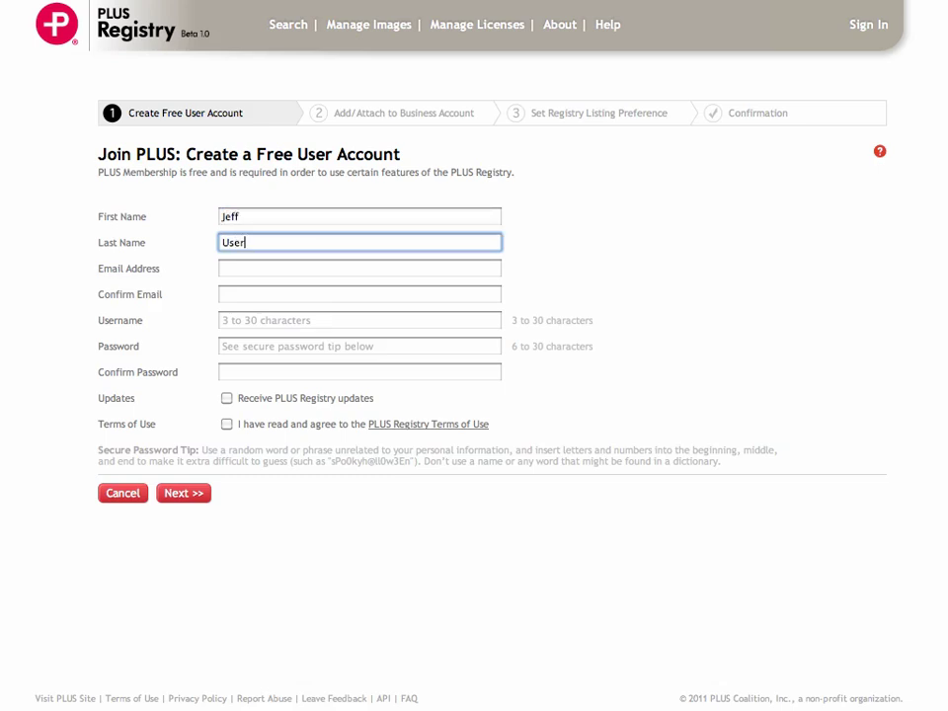
pyautogui.press('Tab')
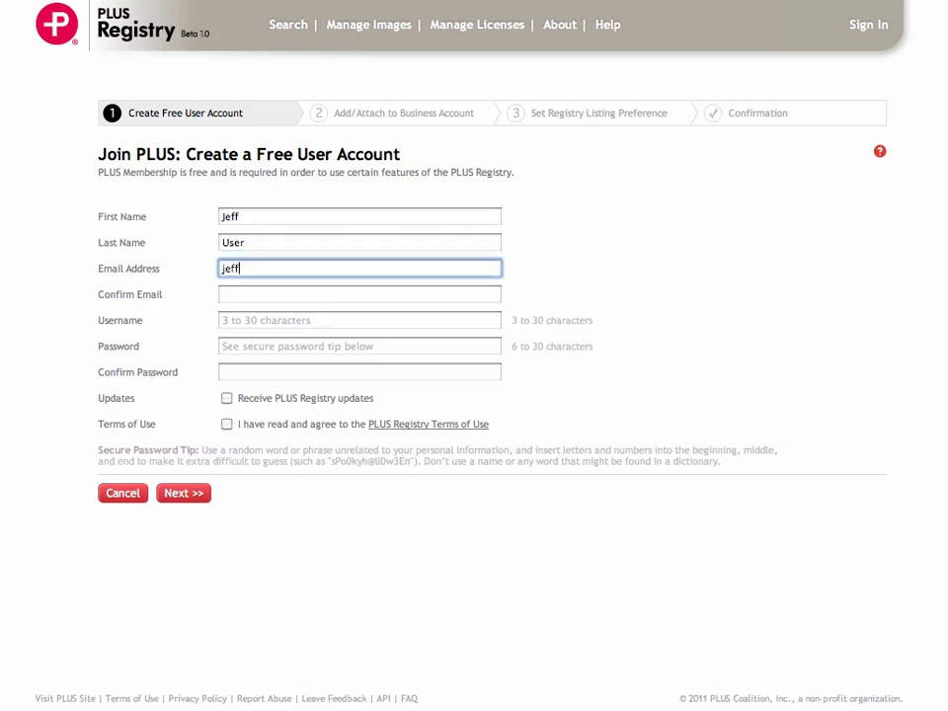
pyautogui.press('Tab')
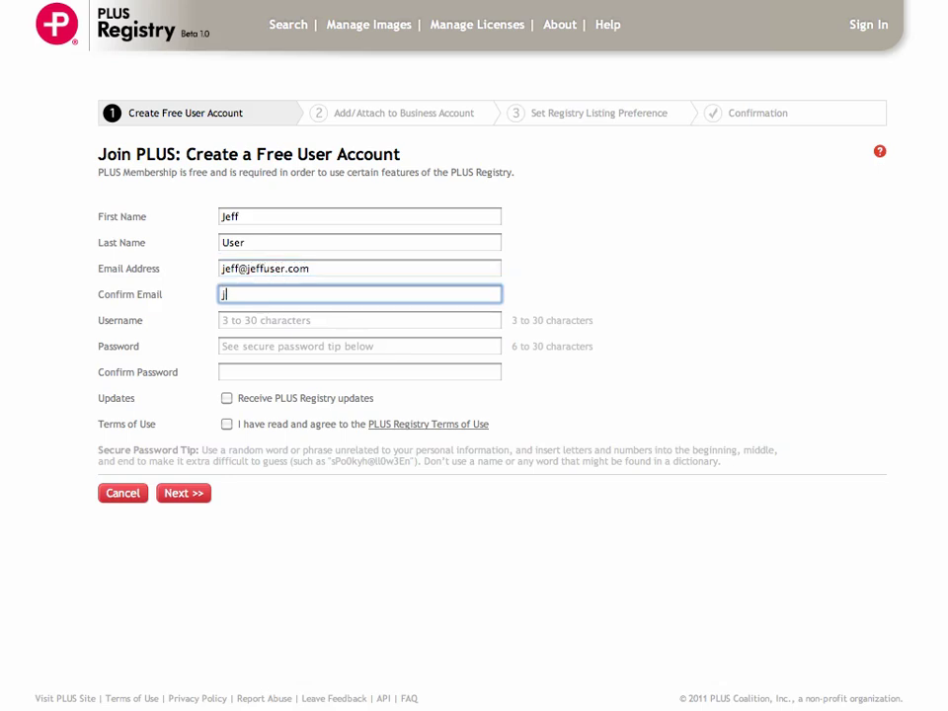
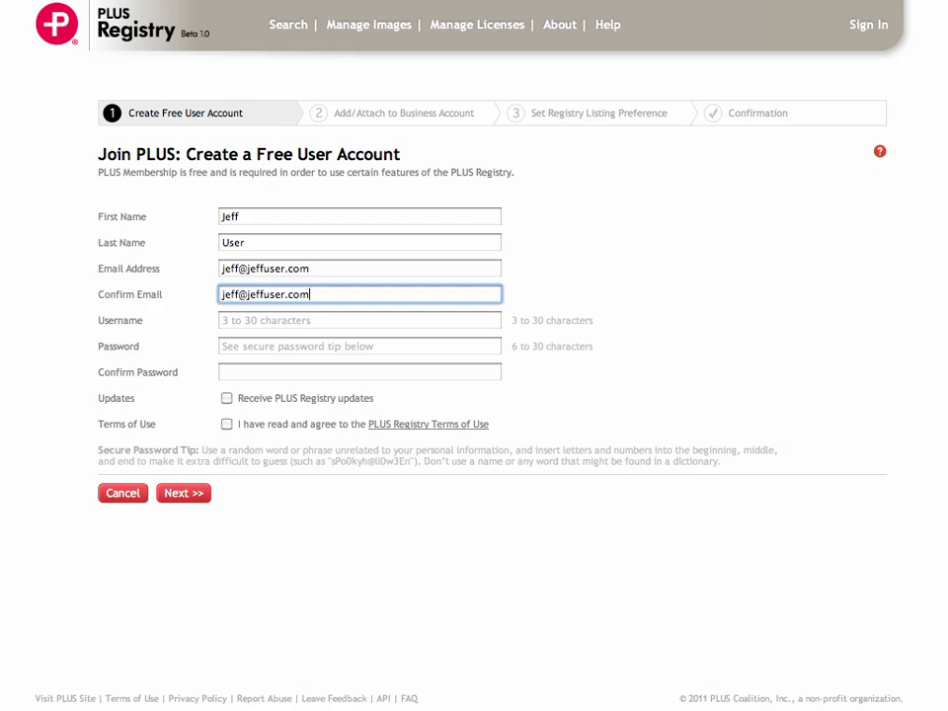
pyautogui.click(359, 320)
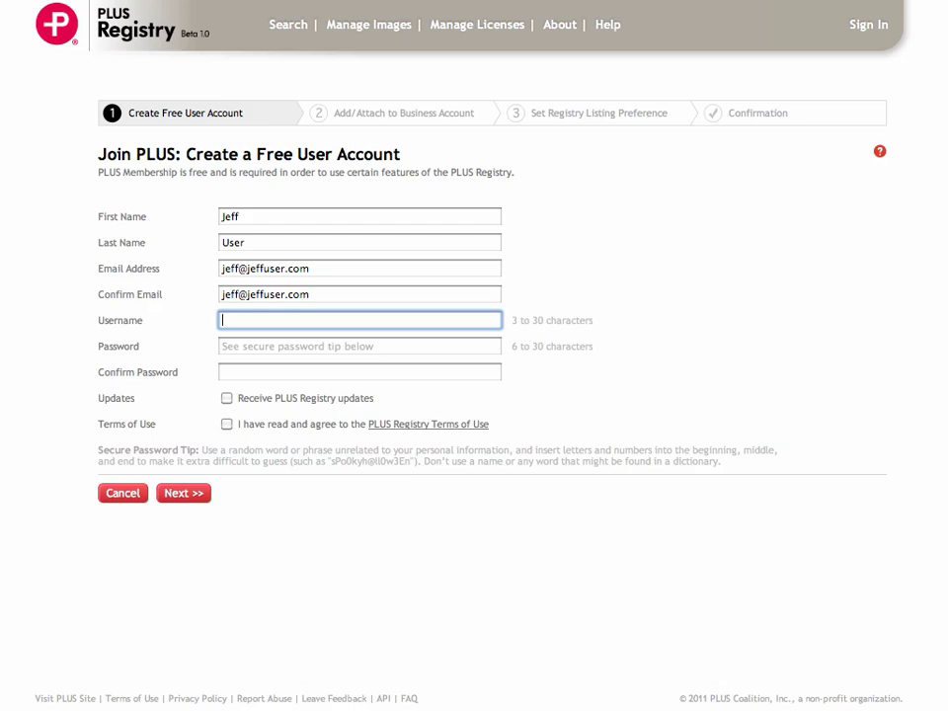
# Step: Enter a username and the account password, then confirm the password
pyautogui.write('jeffuser321')
pyautogui.click(359, 345)
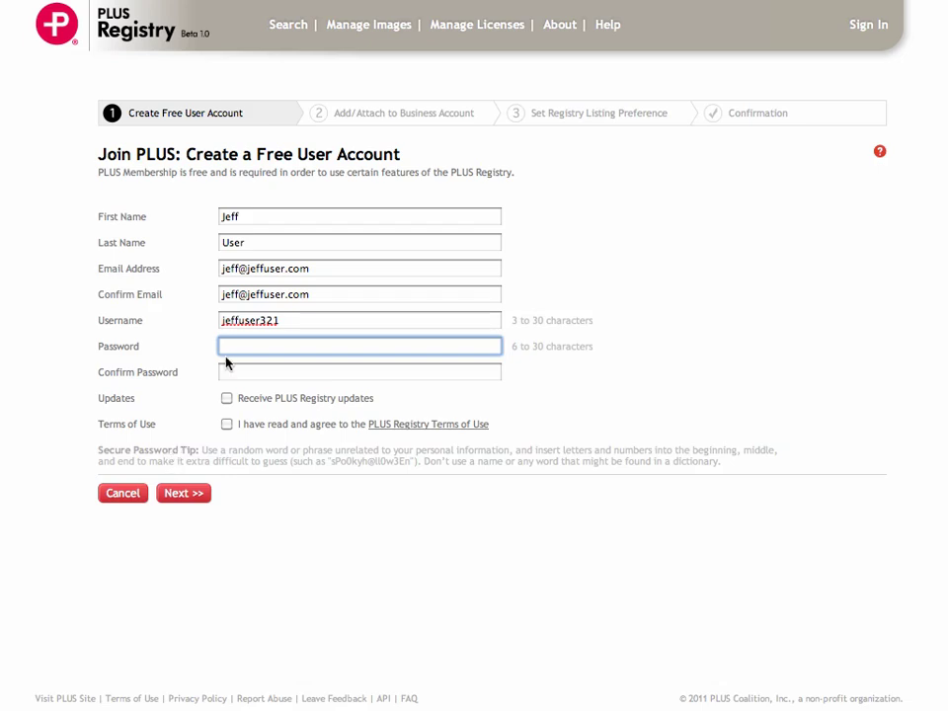
pyautogui.write('•••••••')
pyautogui.click(252, 372)
pyautogui.write('•••••••')
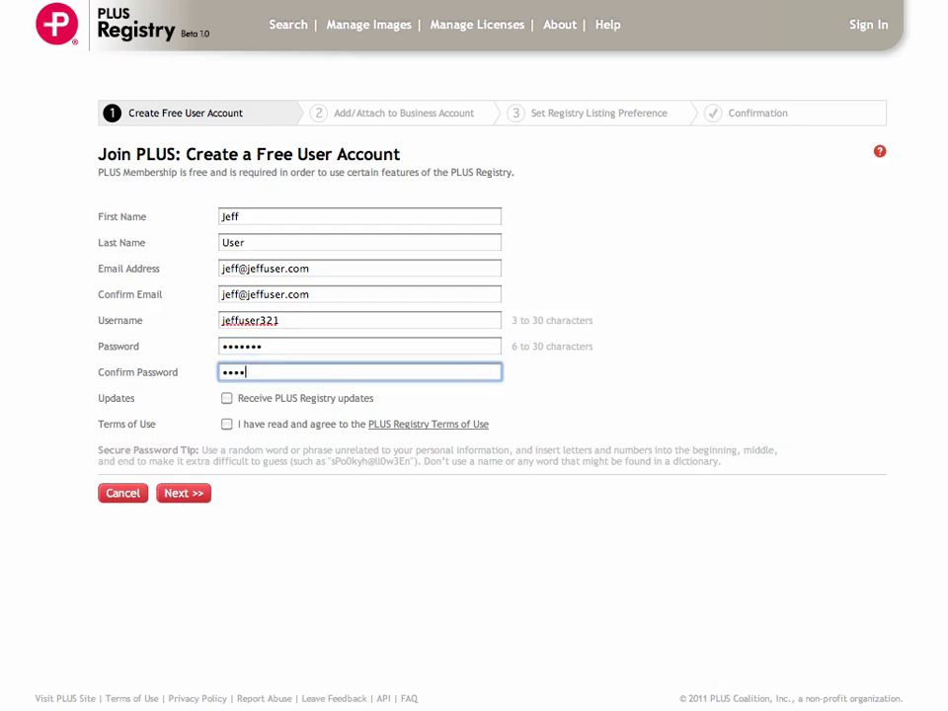
# Step: Opt in to PLUS Registry updates, accept the Terms of Use, and continue to step 2
pyautogui.click(230, 403)
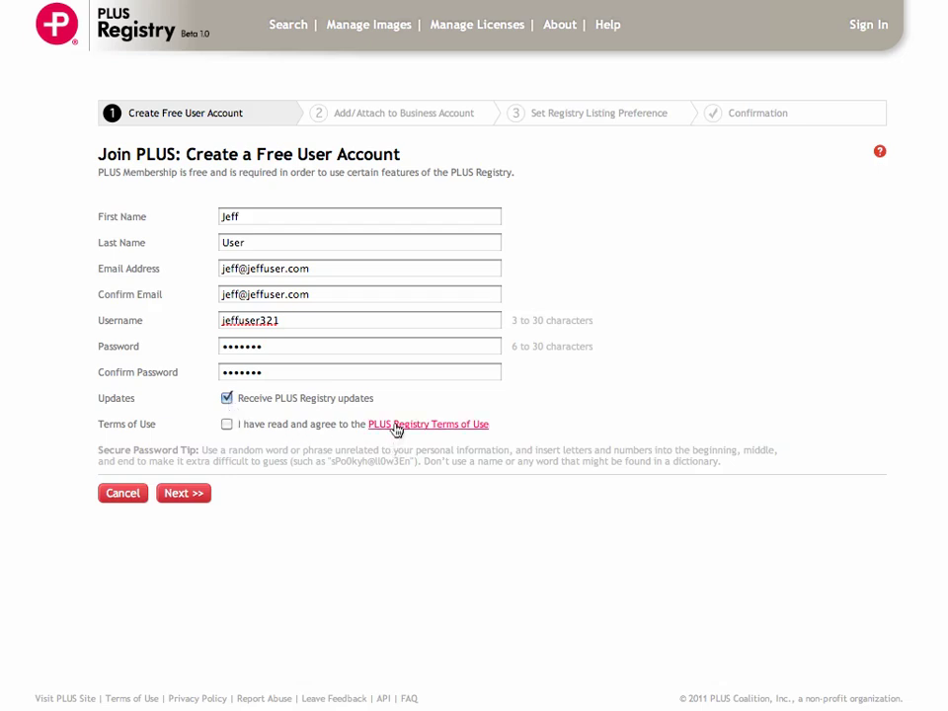
pyautogui.click(227, 426)
pyautogui.click(183, 493)
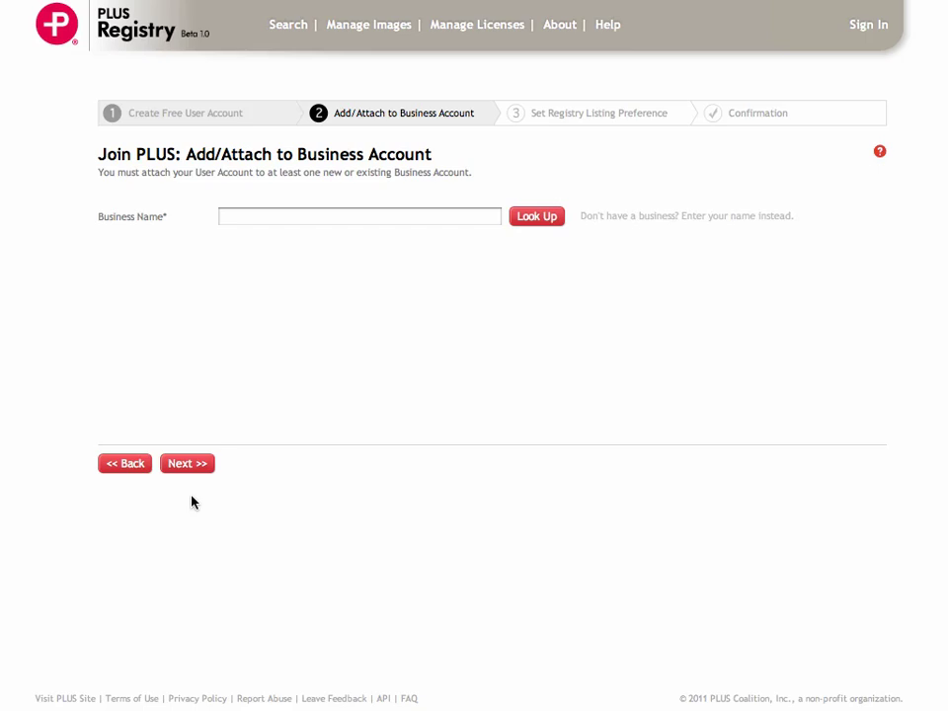
# Step: Look up existing businesses matching the entered business name
pyautogui.click(280, 219)
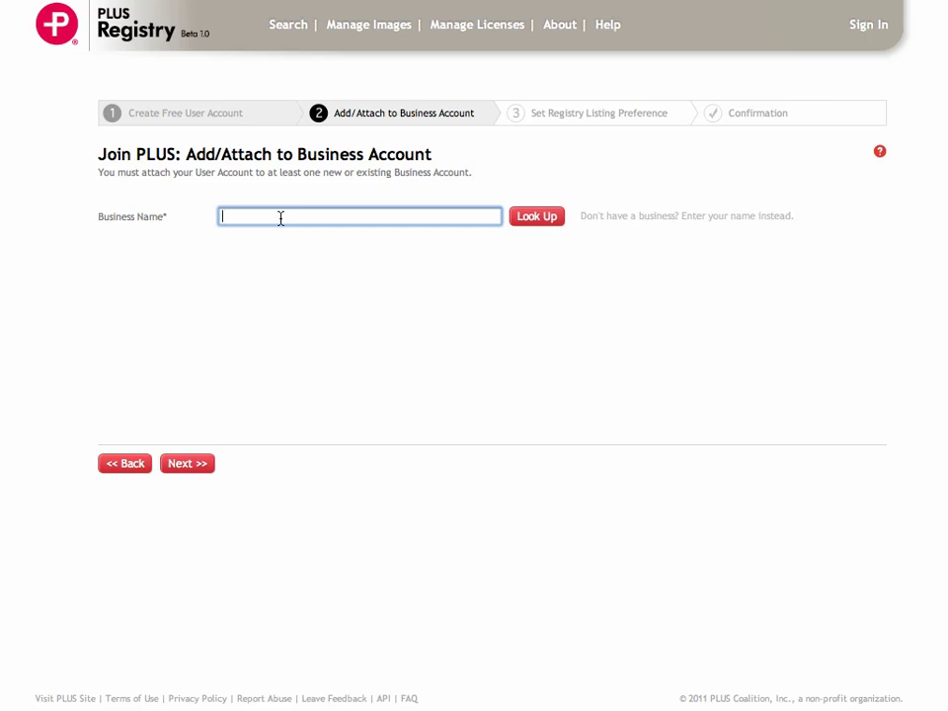
pyautogui.write('jeff')
pyautogui.click(547, 219)
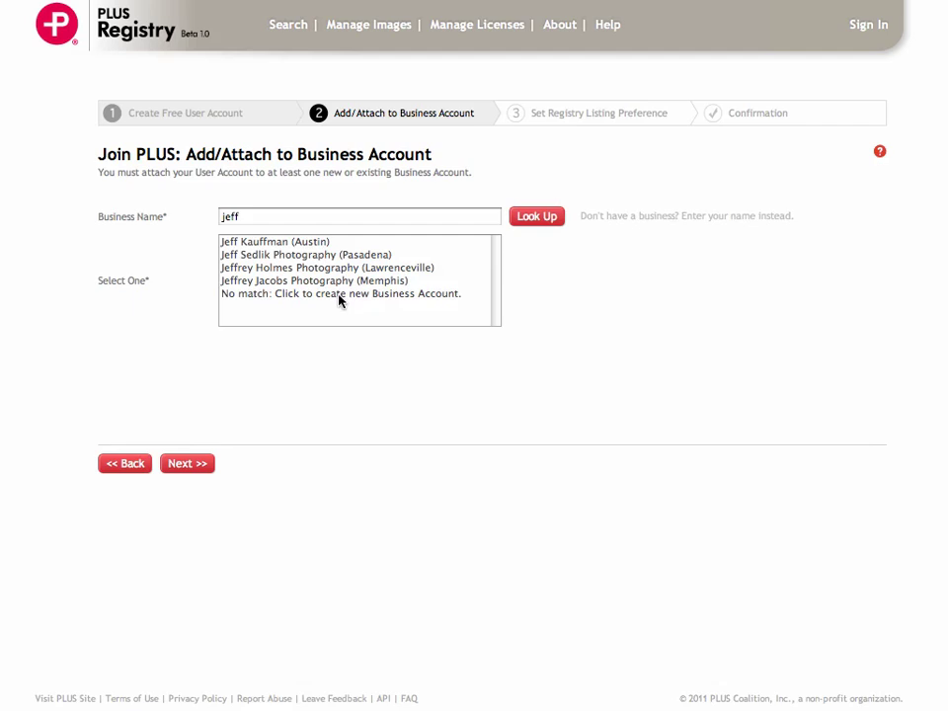
# Step: Create a new business account with city Los Angeles, state California, and the main business e-mail
pyautogui.click(410, 296)
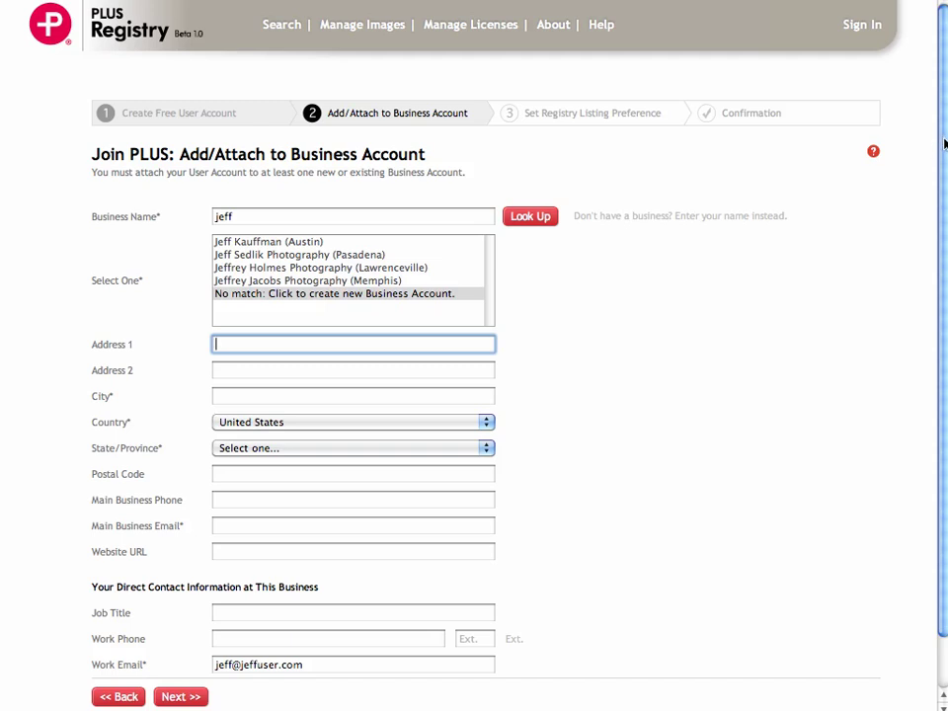
pyautogui.moveTo(943, 148); pyautogui.dragTo(944, 188)
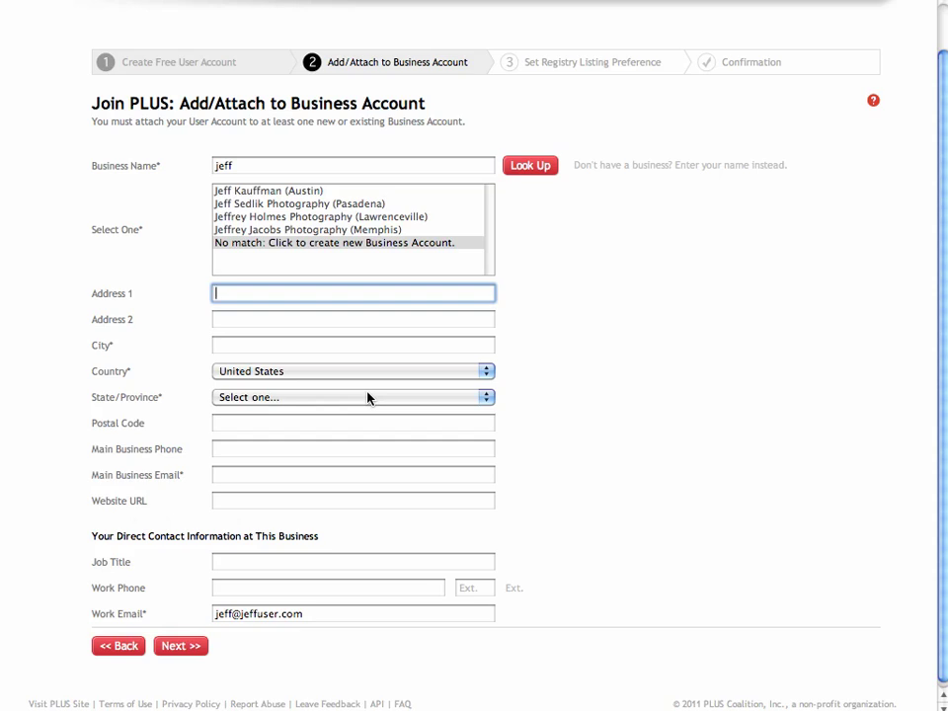
pyautogui.click(283, 346)
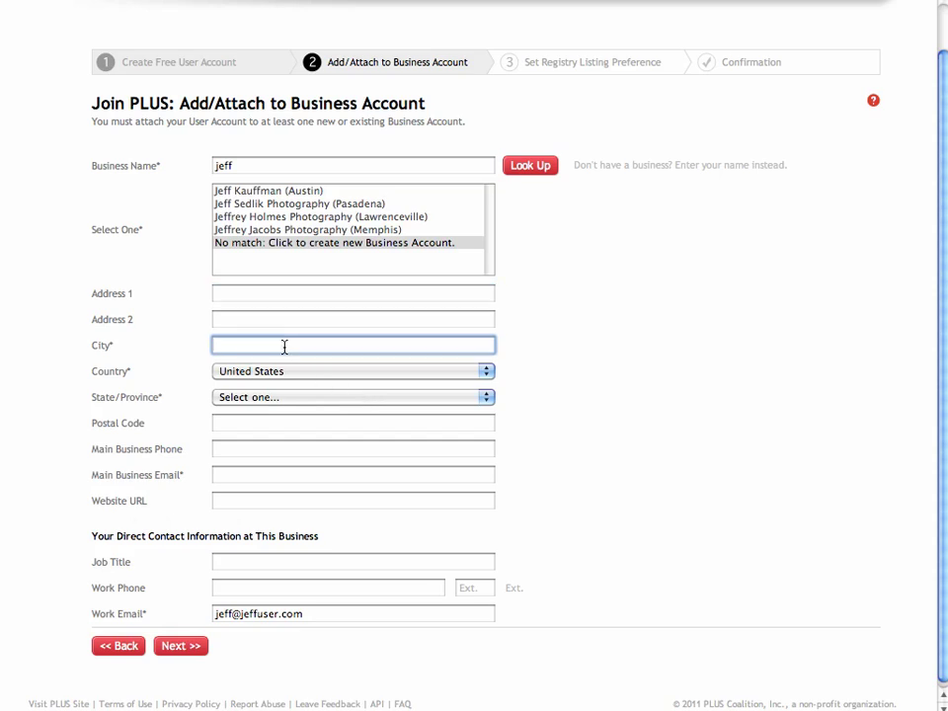
pyautogui.write('Los Angeles')
pyautogui.click(294, 397)
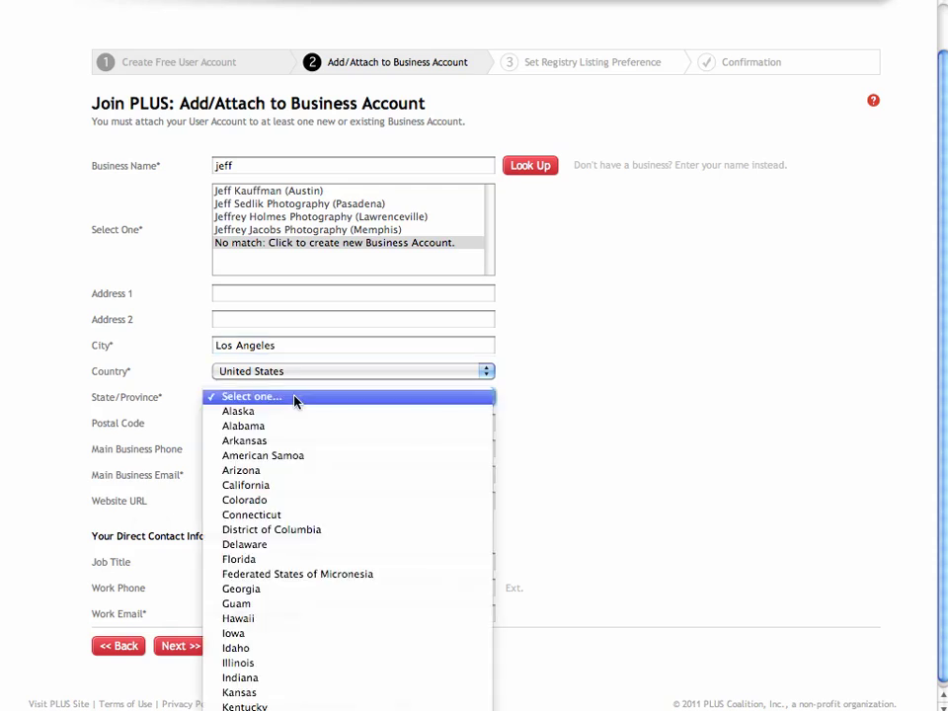
pyautogui.click(287, 485)
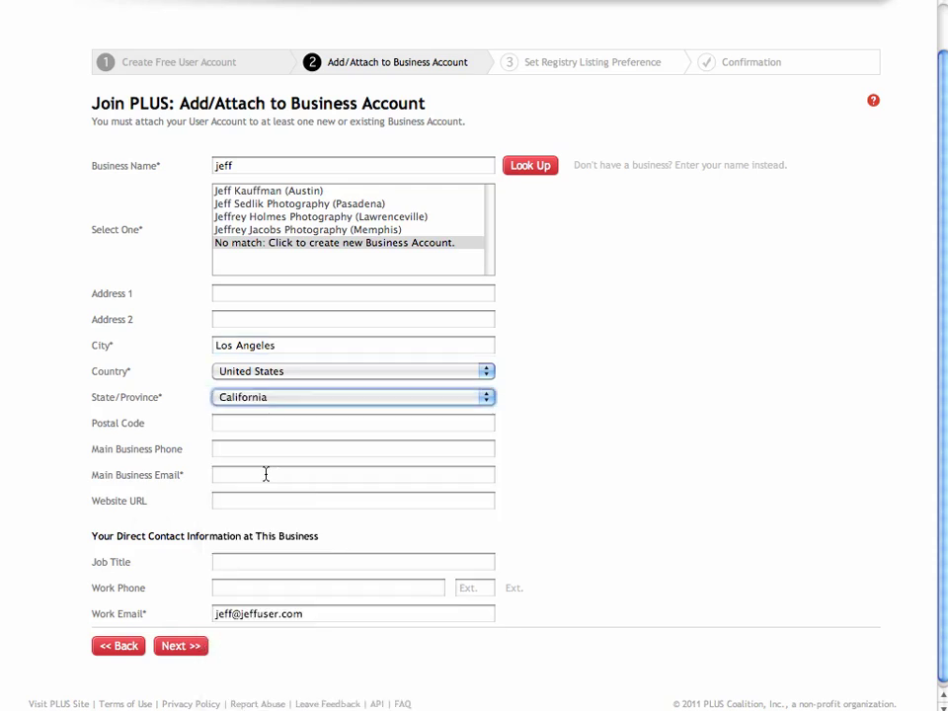
pyautogui.click(264, 476)
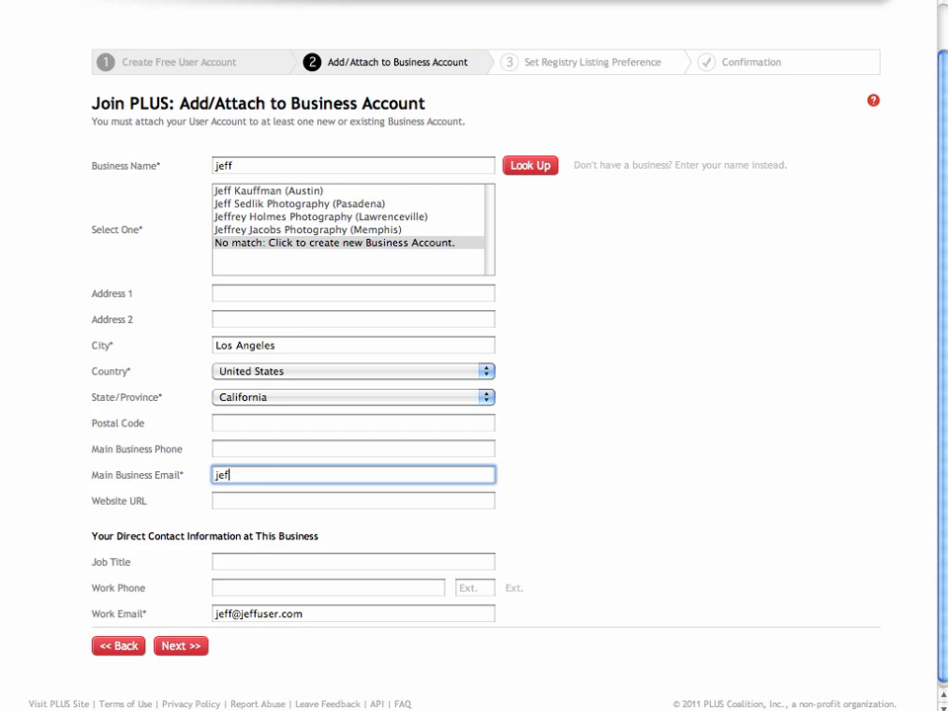
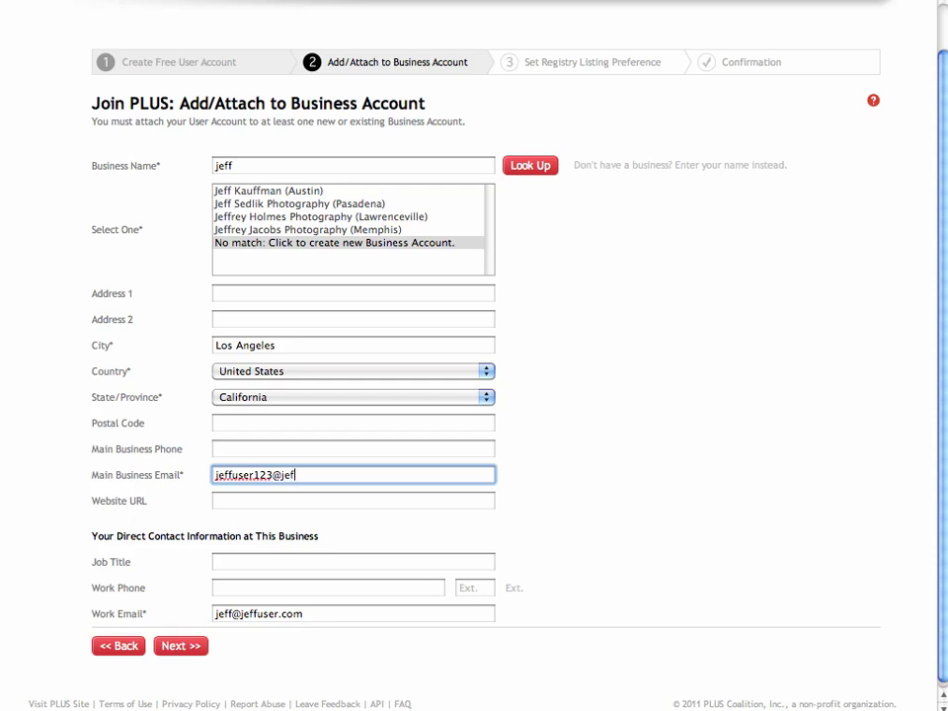
# Step: Submit the business details and finish sign-up with the chosen listing preferences
pyautogui.click(180, 647)
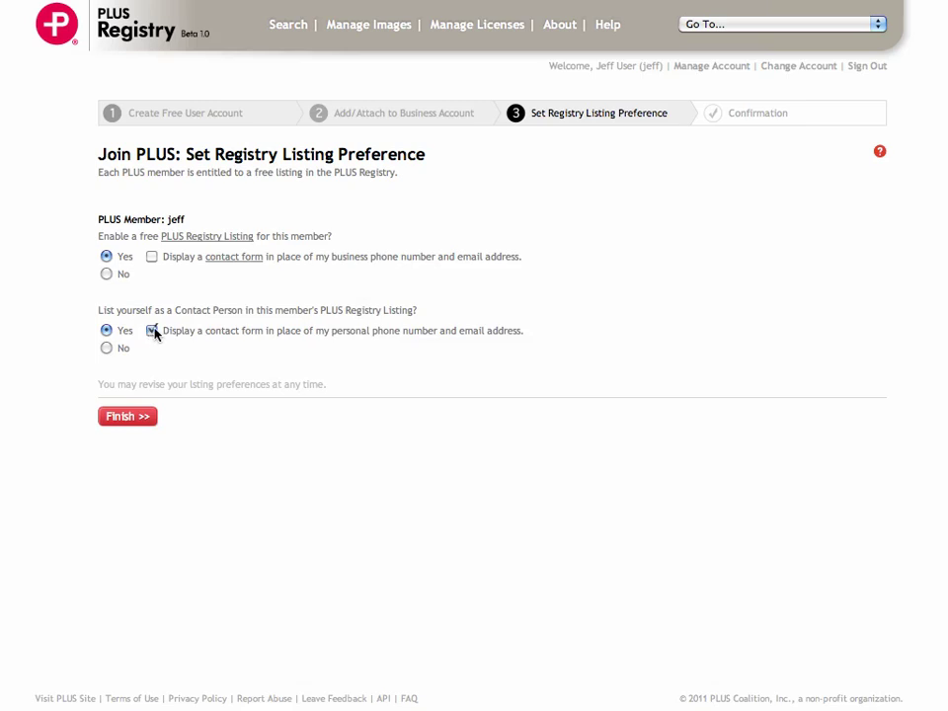
pyautogui.click(136, 421)
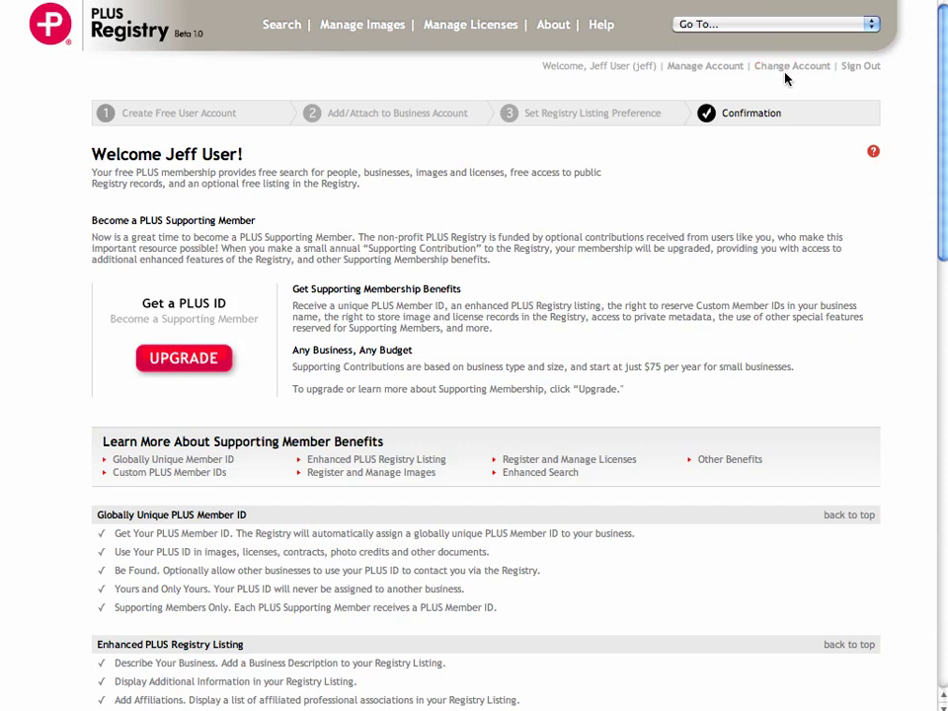
# Step: Open the Manage Account page to view the new user and business account details
pyautogui.click(699, 67)
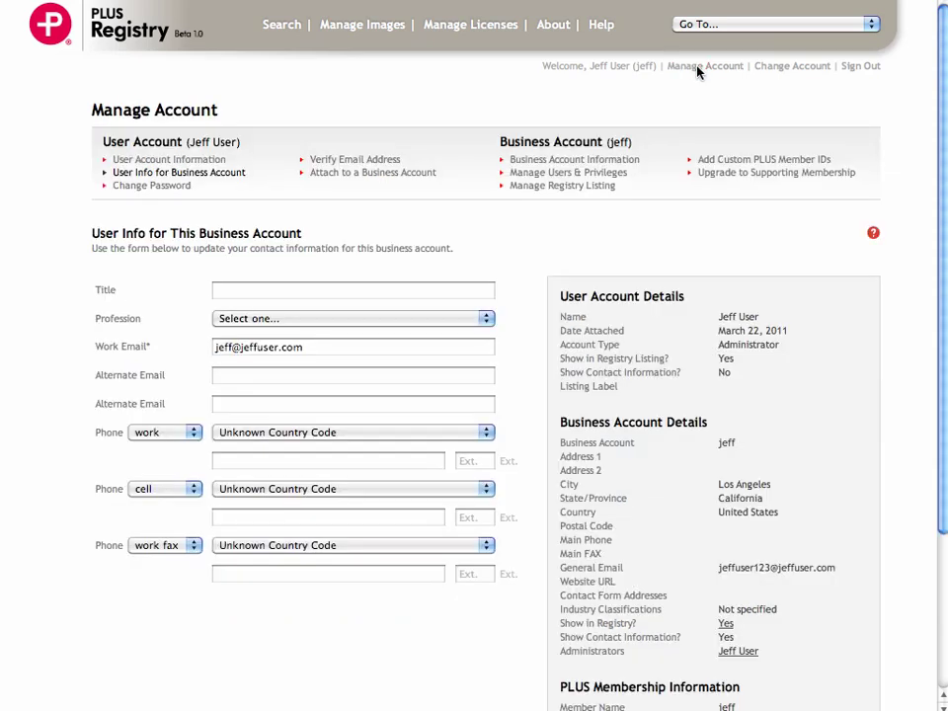